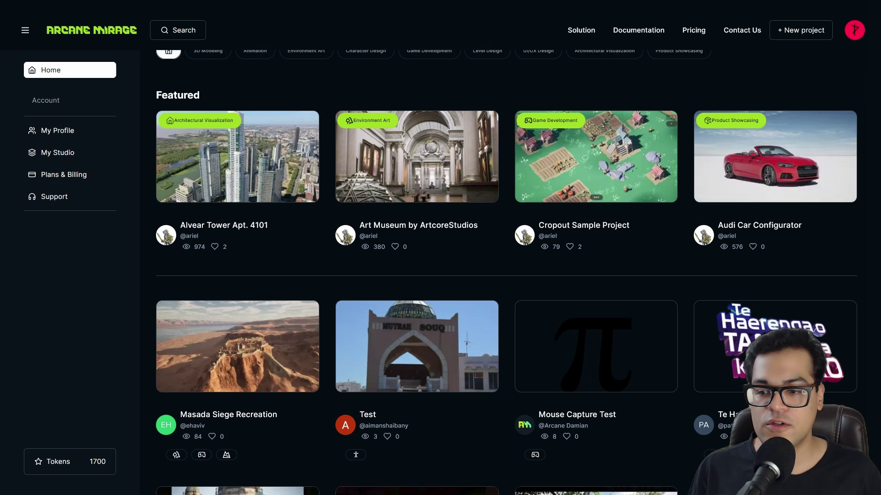
# Browse the featured and community projects on the home page
pyautogui.scroll(-2, 507, 272)
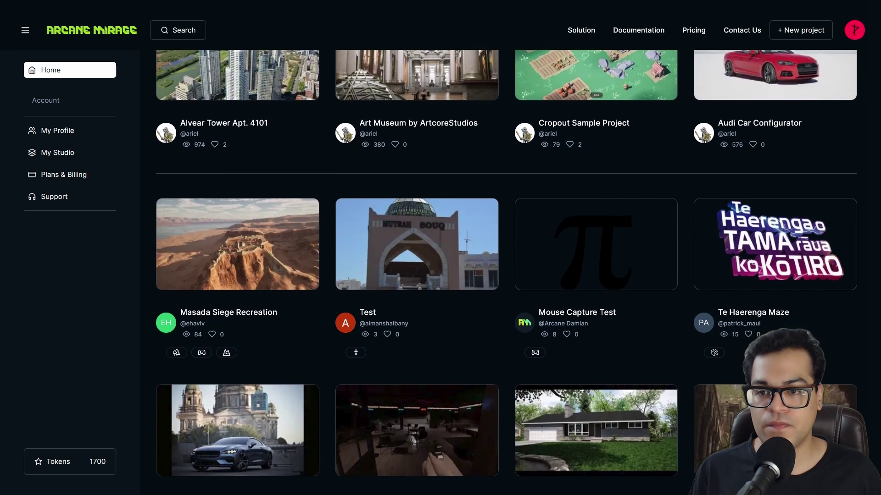
pyautogui.scroll(-2, 506, 272)
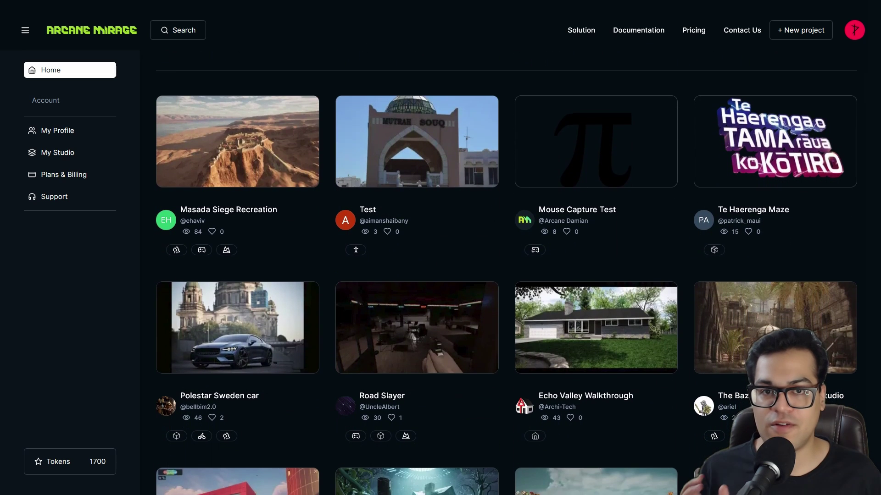
pyautogui.scroll(-2, 506, 273)
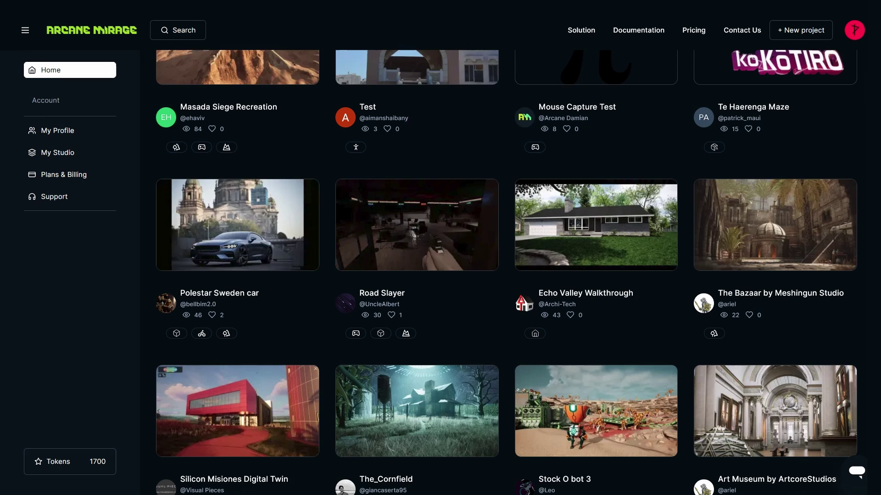
pyautogui.scroll(-2, 507, 272)
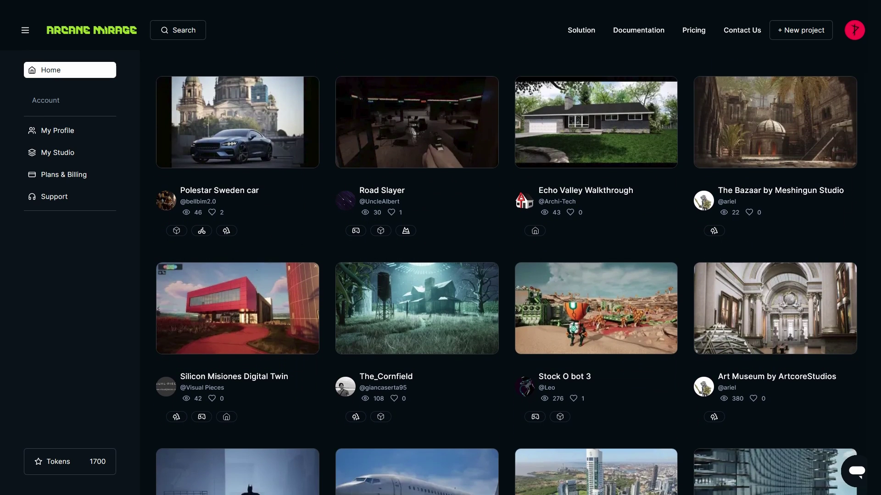
pyautogui.scroll(-1, 506, 272)
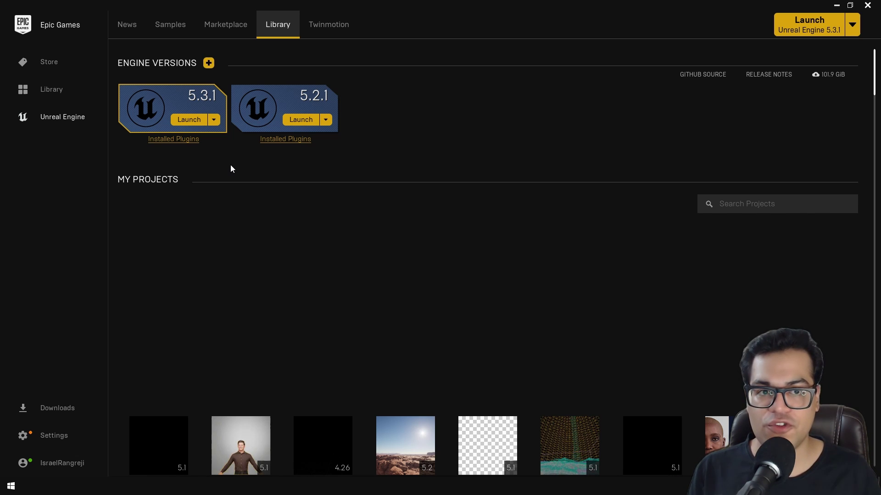
# Switch to the Epic Games Launcher and open the installation options of Unreal Engine 5.3.1
pyautogui.click(216, 121)
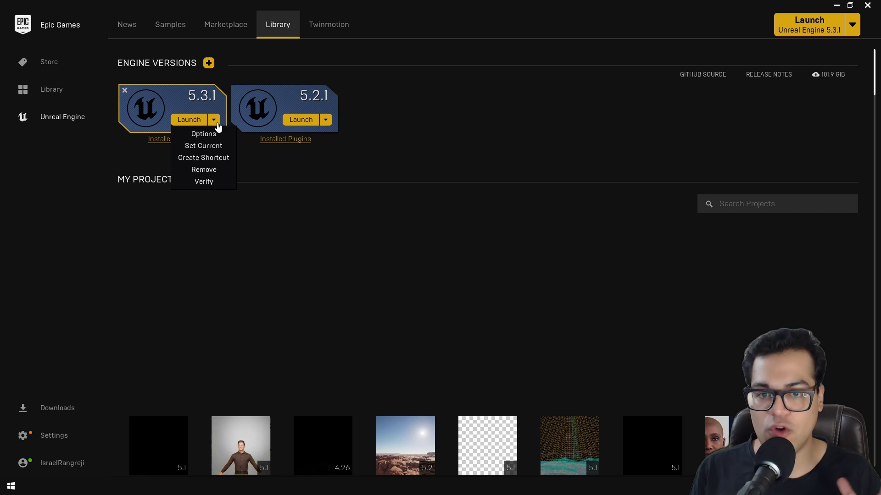
pyautogui.click(219, 133)
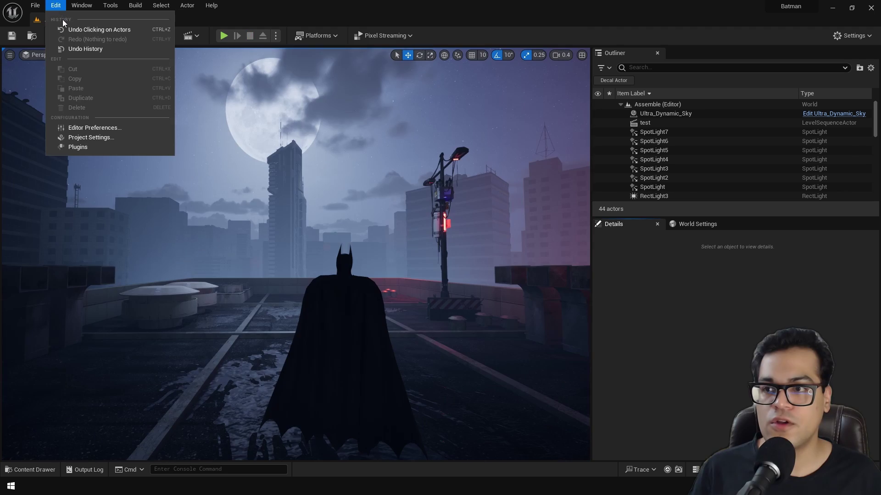
# Switch to the Unreal Editor and search the project settings for "motion blur"
pyautogui.click(75, 138)
pyautogui.click(447, 31)
pyautogui.write('m')
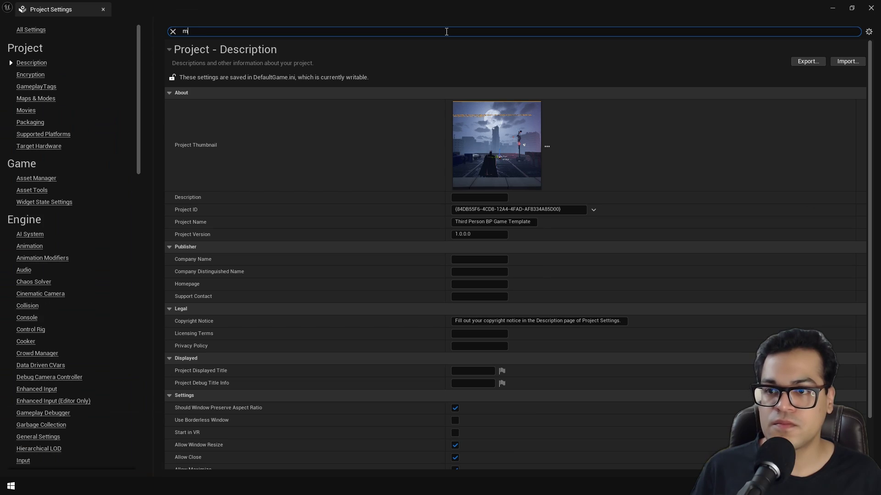
pyautogui.write('otion blur')
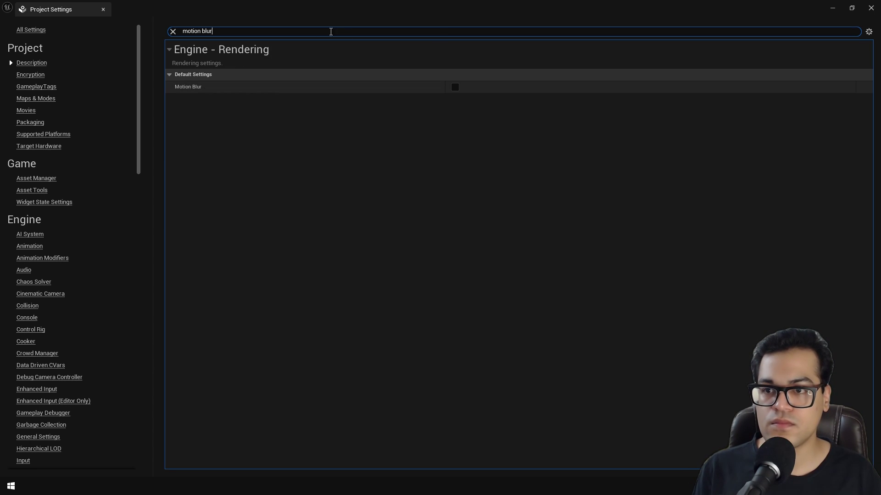
# Search the project settings for "hardware decod"
pyautogui.click(330, 31)
pyautogui.write('hardware d')
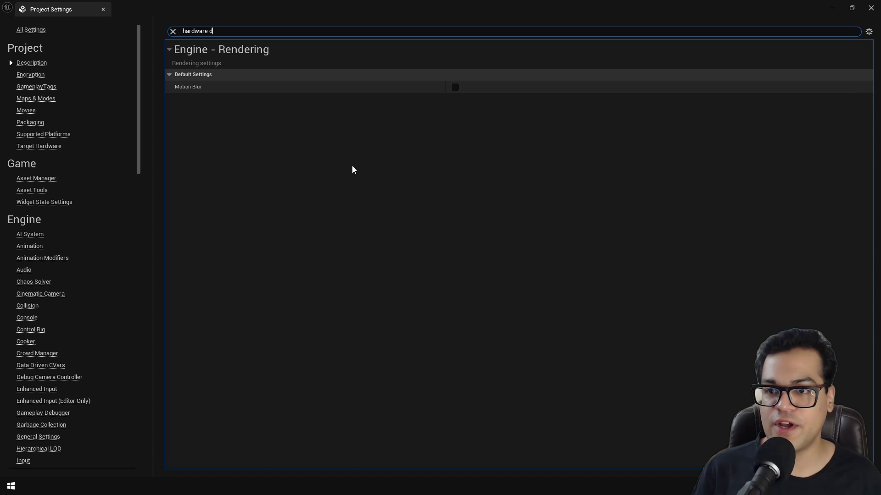
pyautogui.write('ecod')
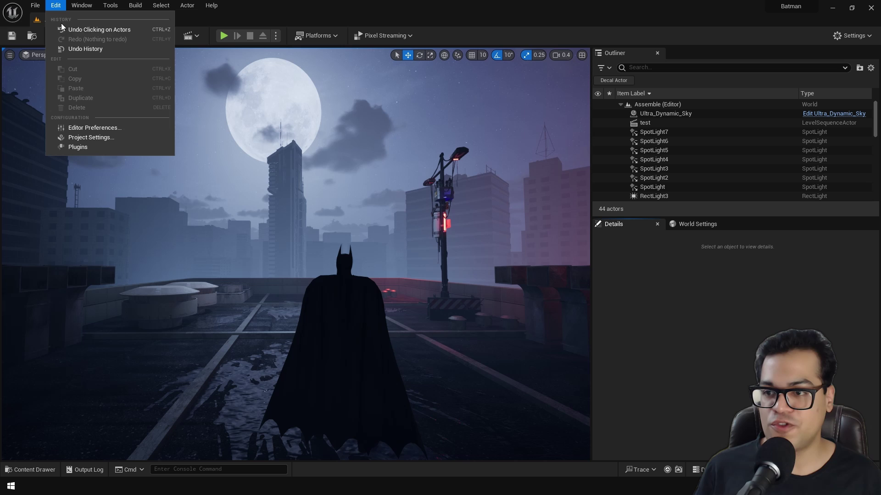
# Open the plugin browser and search it for "pixel streaming"
pyautogui.click(76, 146)
pyautogui.write('pixel ')
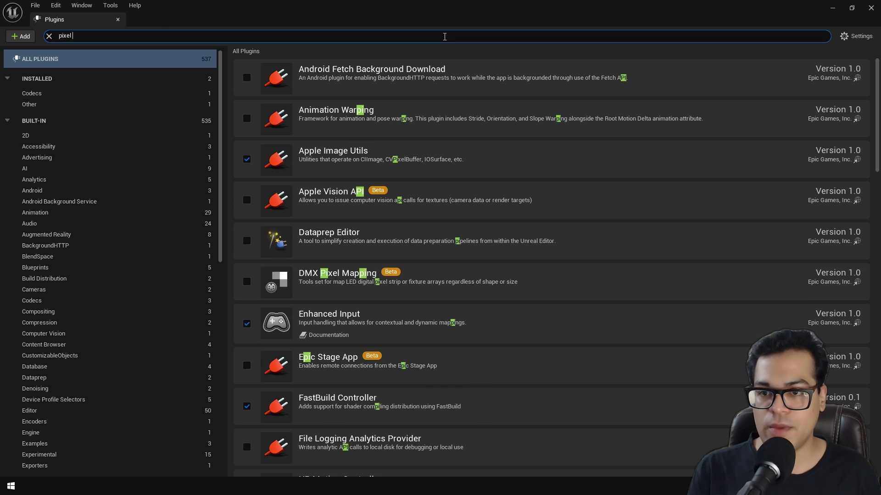
pyautogui.write('streaming')
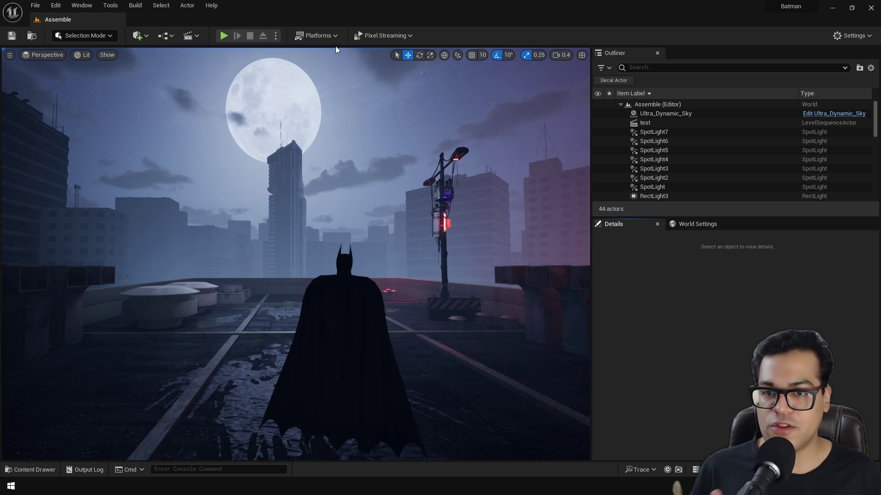
# Open the target platform options for packaging the Batman project
pyautogui.click(334, 40)
pyautogui.moveTo(348, 117)
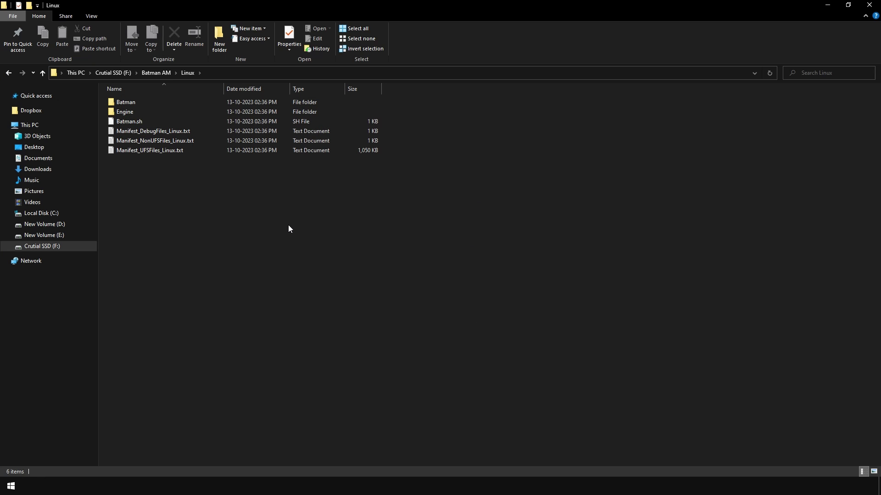
# Switch to File Explorer and compress the Linux folder inside Batman AM into a zip archive
pyautogui.click(157, 74)
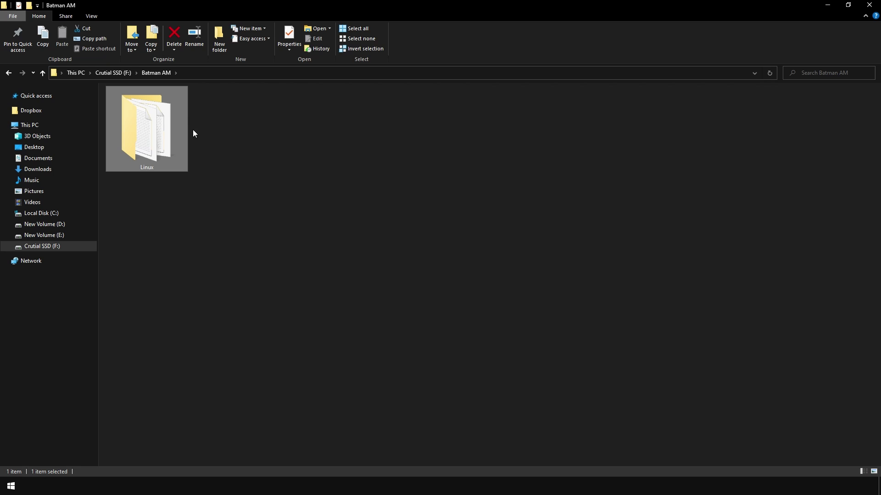
pyautogui.rightClick(159, 148)
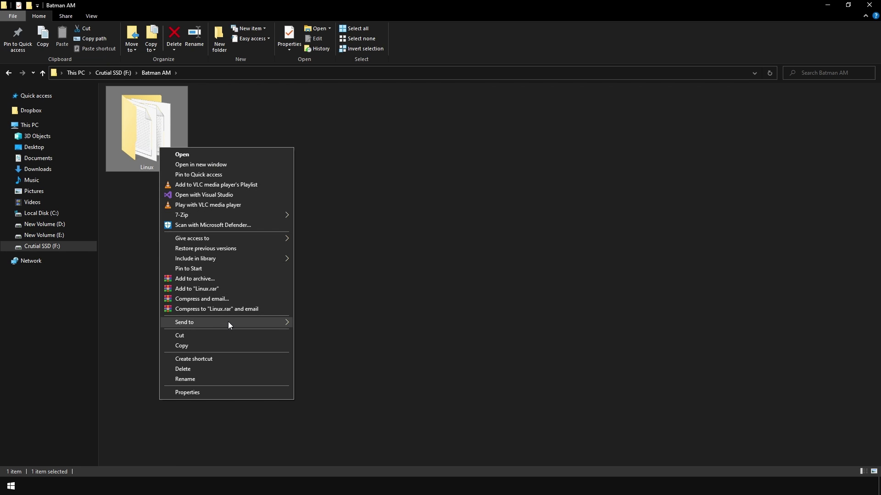
pyautogui.moveTo(229, 322)
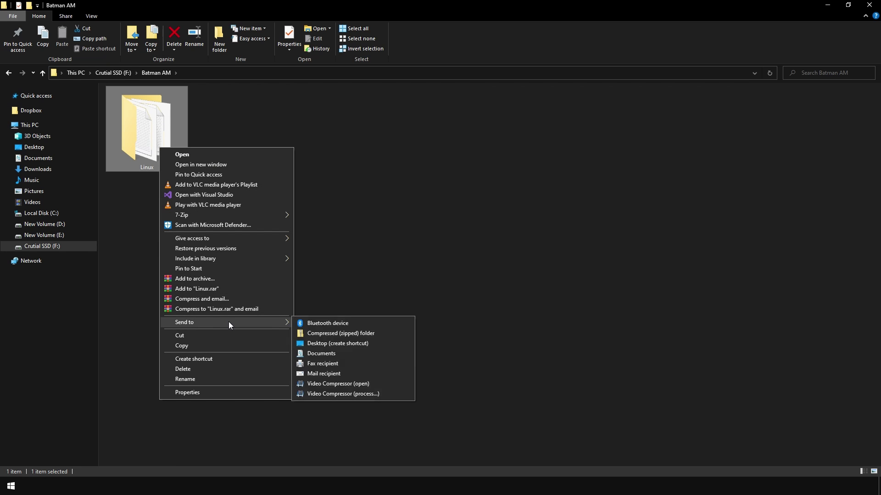
pyautogui.click(322, 333)
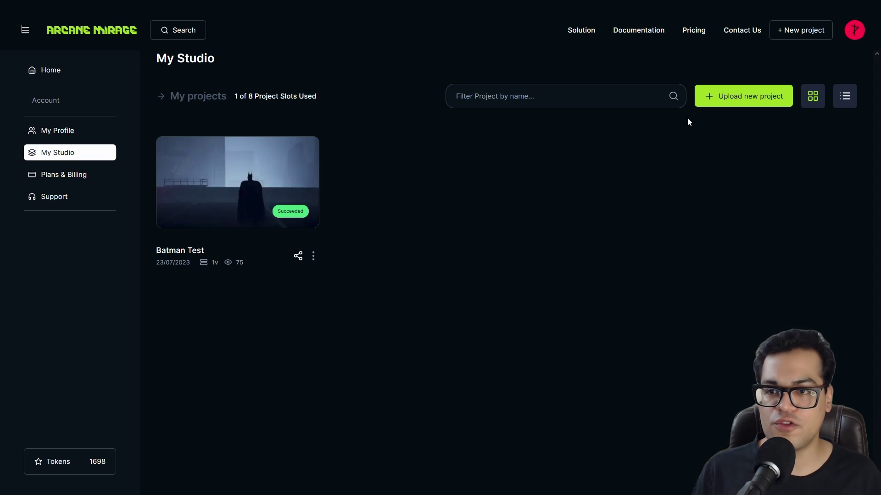
# Switch to Arcane Mirage, start a new project upload from My Studio, and set thumb.png as its cover image
pyautogui.click(710, 105)
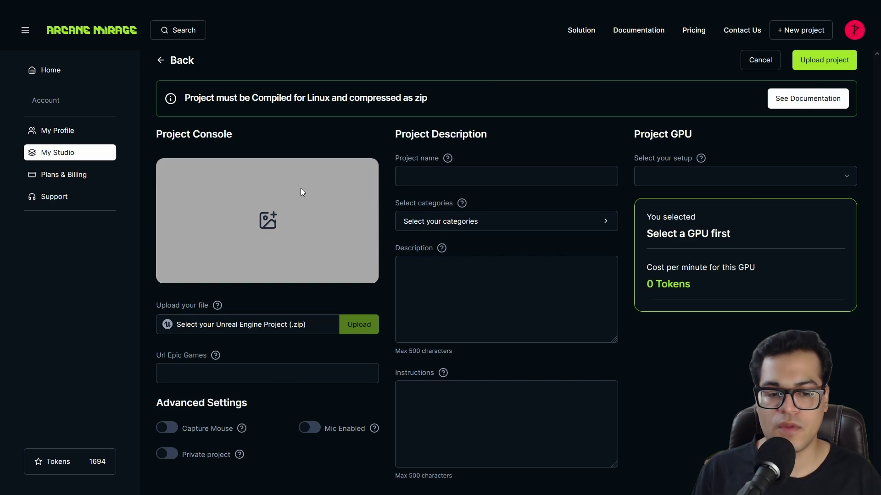
pyautogui.click(274, 244)
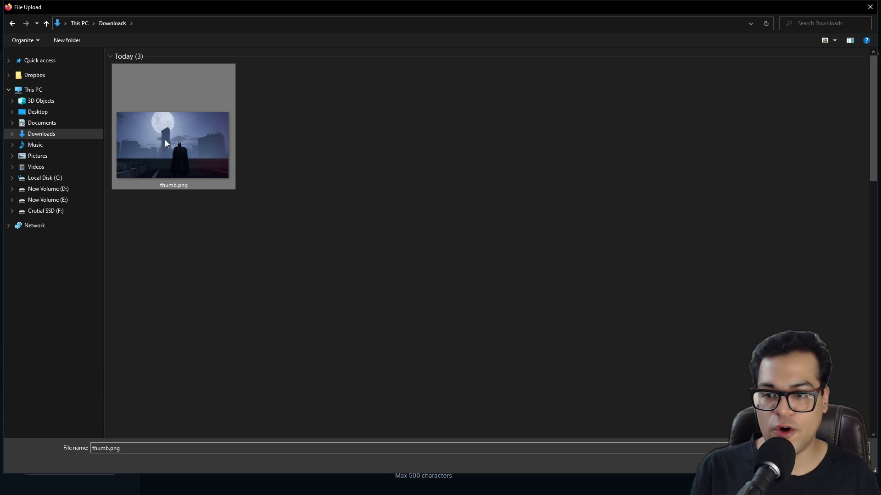
pyautogui.doubleClick(165, 142)
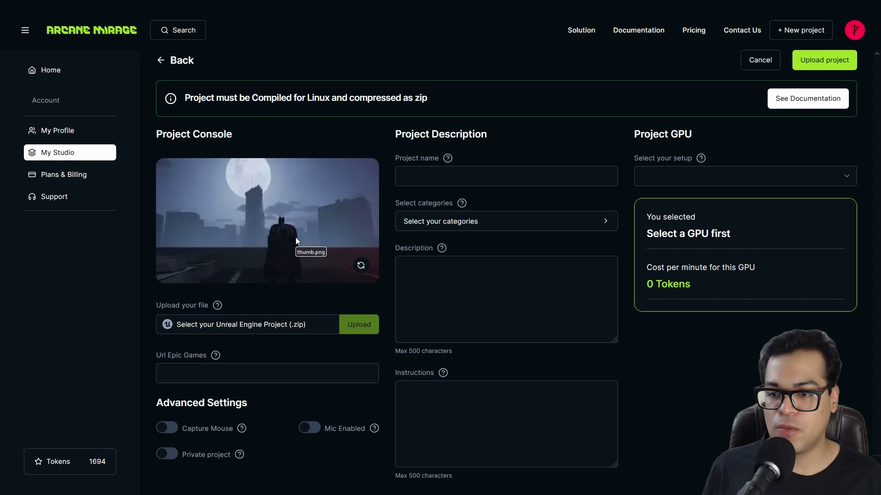
# Upload Linux.zip from the Batman AM folder as the Unreal Engine project file
pyautogui.click(274, 329)
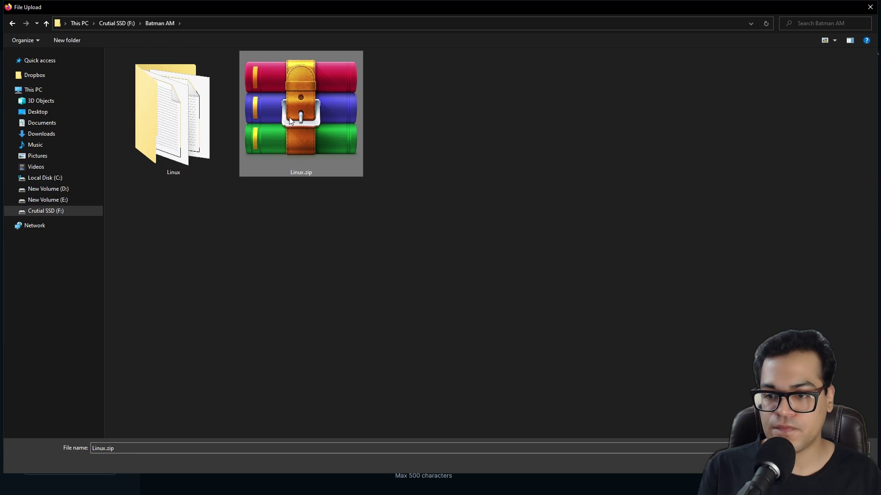
pyautogui.doubleClick(289, 118)
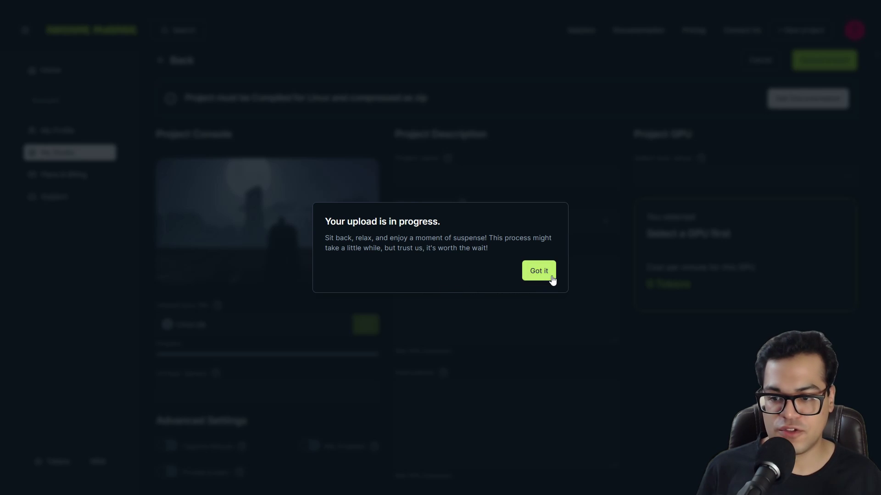
pyautogui.click(539, 271)
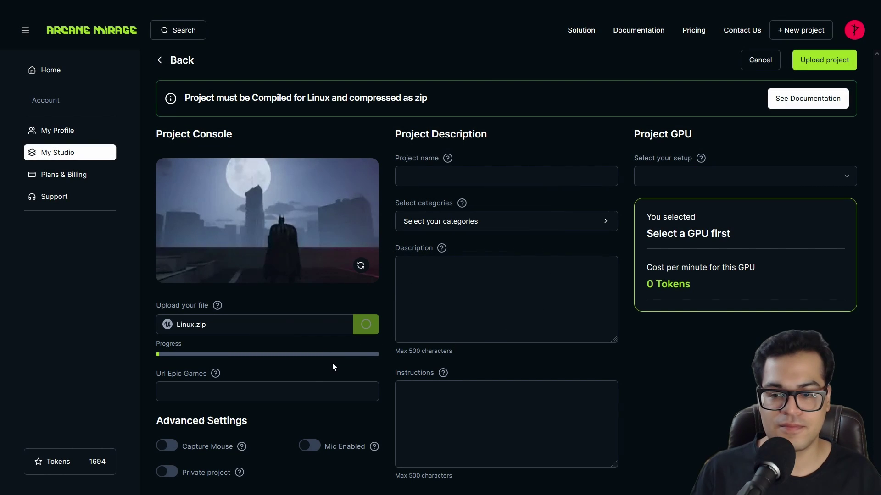
# Enable Capture Mouse in the advanced settings and check the explanation of the private project option
pyautogui.moveTo(243, 451)
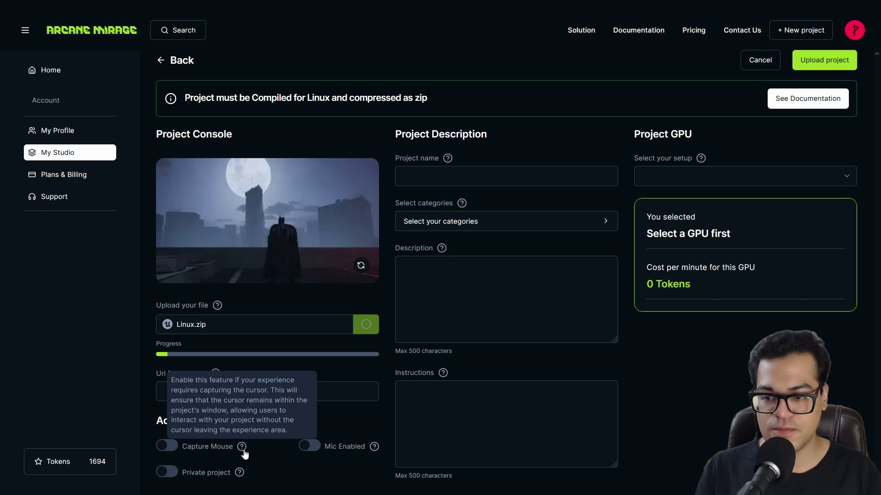
pyautogui.click(175, 448)
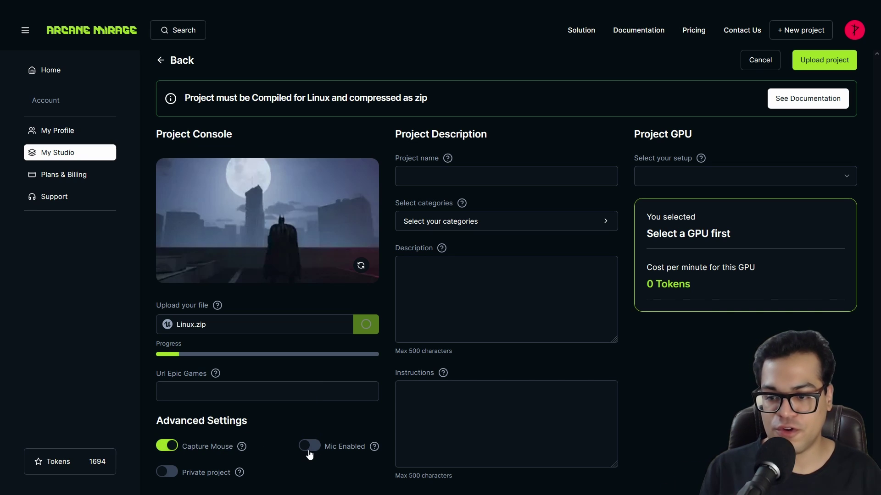
pyautogui.moveTo(240, 473)
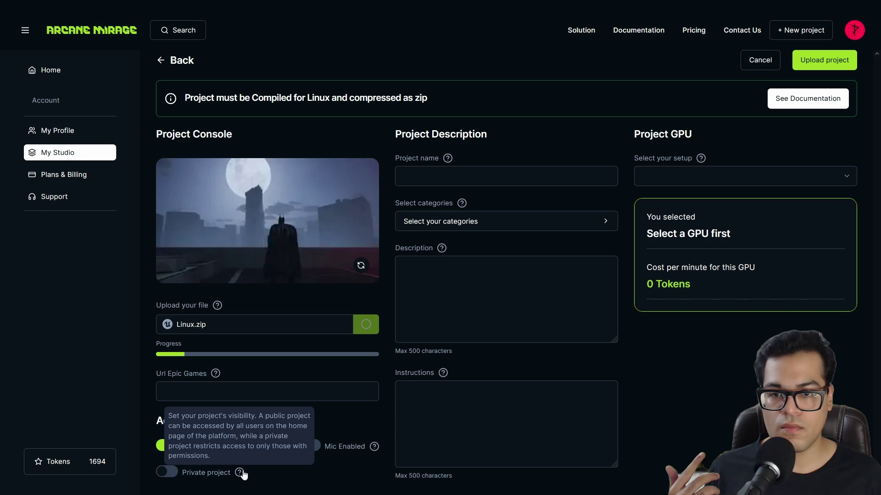
# Name the project "Batman Test" and assign it the Game Development category
pyautogui.click(497, 176)
pyautogui.write('Batman Test')
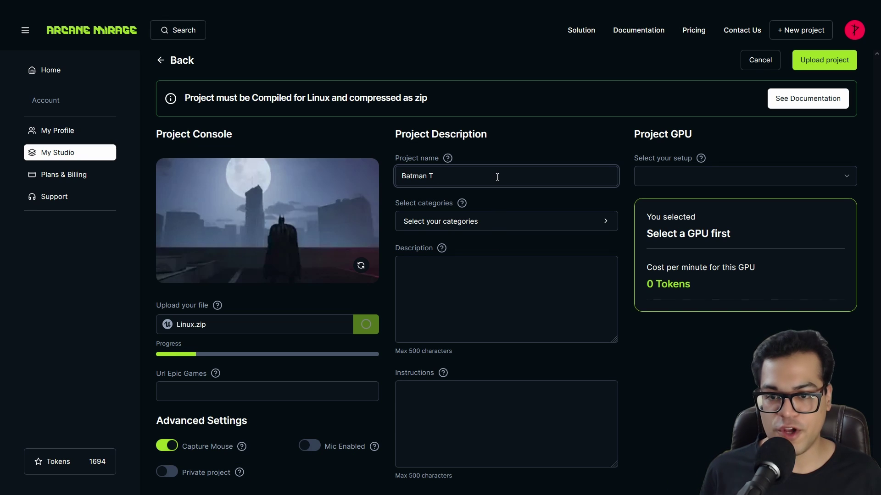
pyautogui.click(520, 222)
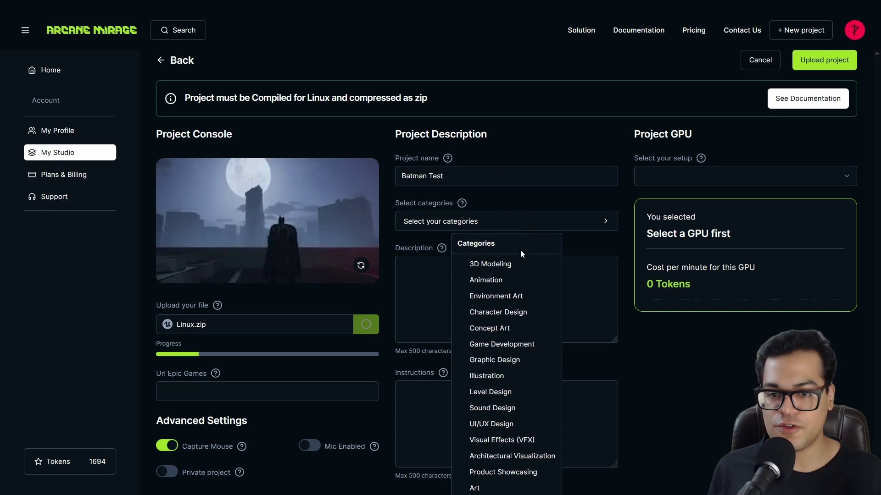
pyautogui.click(516, 343)
# Enter the description "This is a Batman prototype game." and the instructions "WSAD to Move......"
pyautogui.click(493, 282)
pyautogui.write('This is a Batman prototype game.')
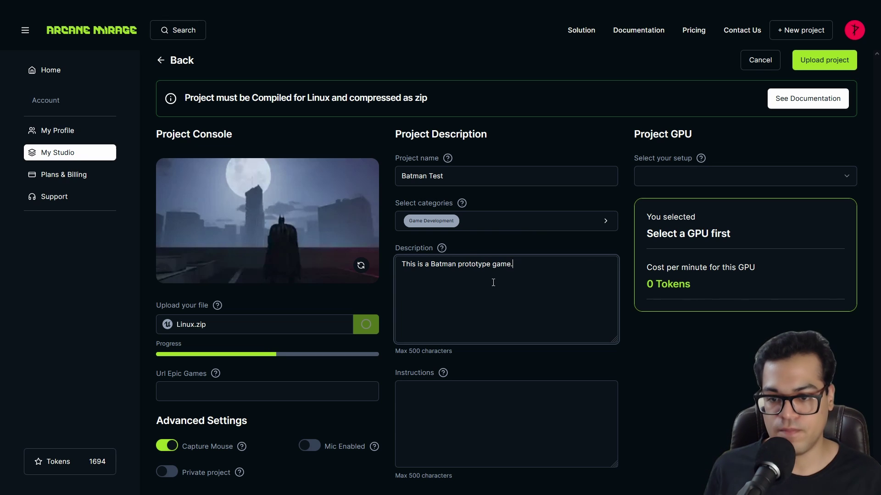
pyautogui.click(464, 397)
pyautogui.write('WSAD to Move')
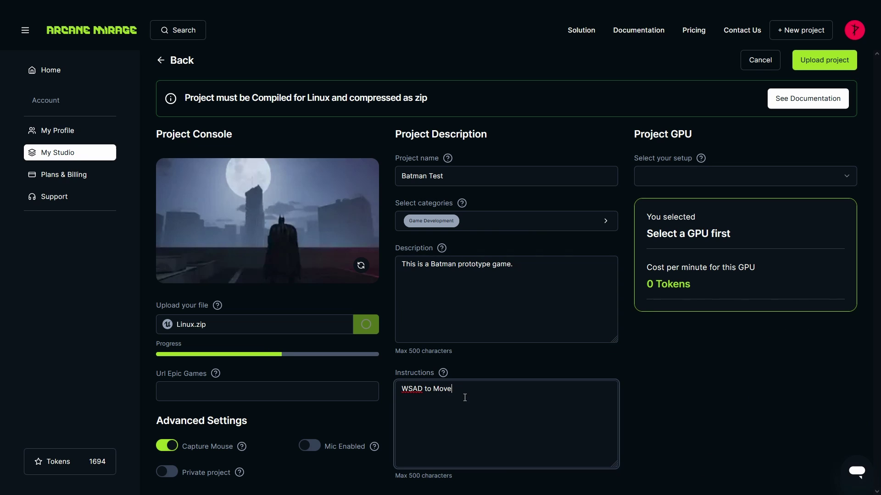
pyautogui.write('......')
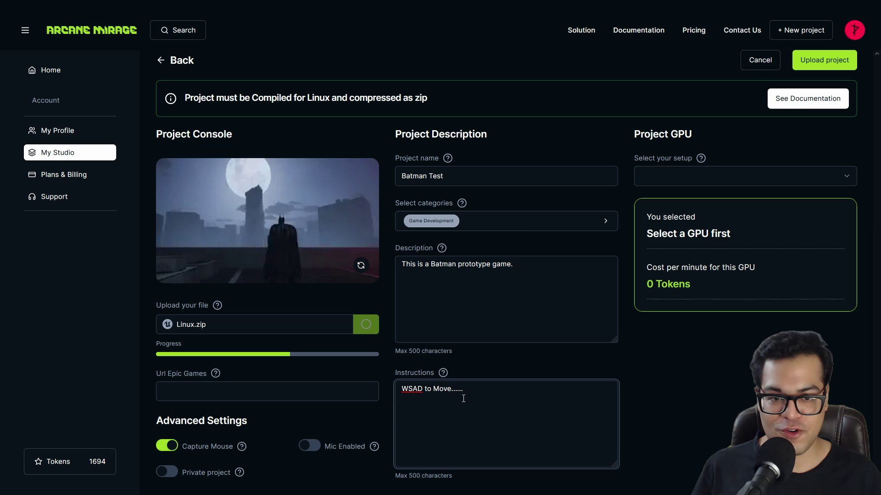
# Open the choice of GPU setups for the project
pyautogui.click(724, 179)
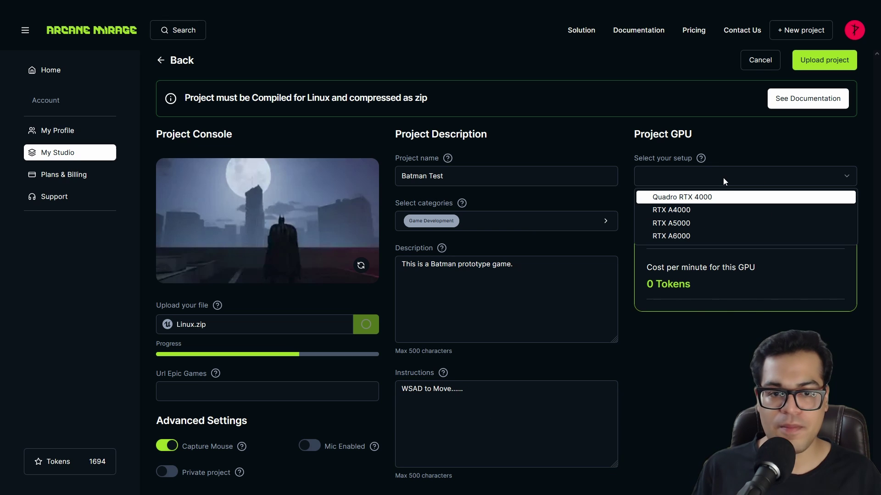